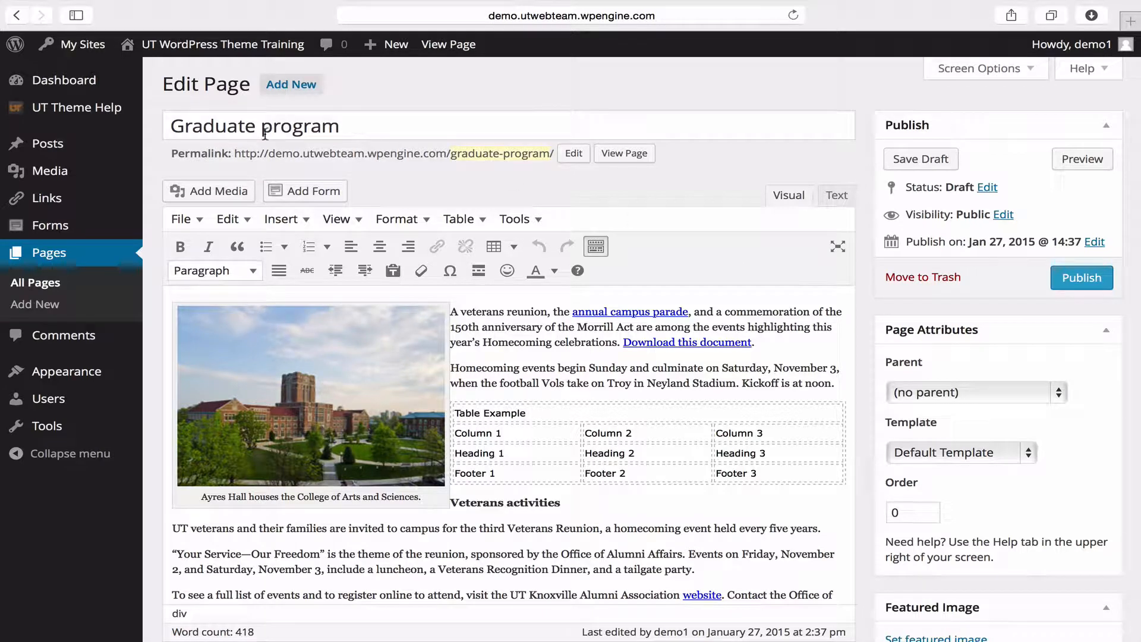
Set the Graduate program page's parent to Programs and its template to No sidebar.
click(526, 326)
scroll(695, 314, right, 1)
scroll(1067, 328, down, 2)
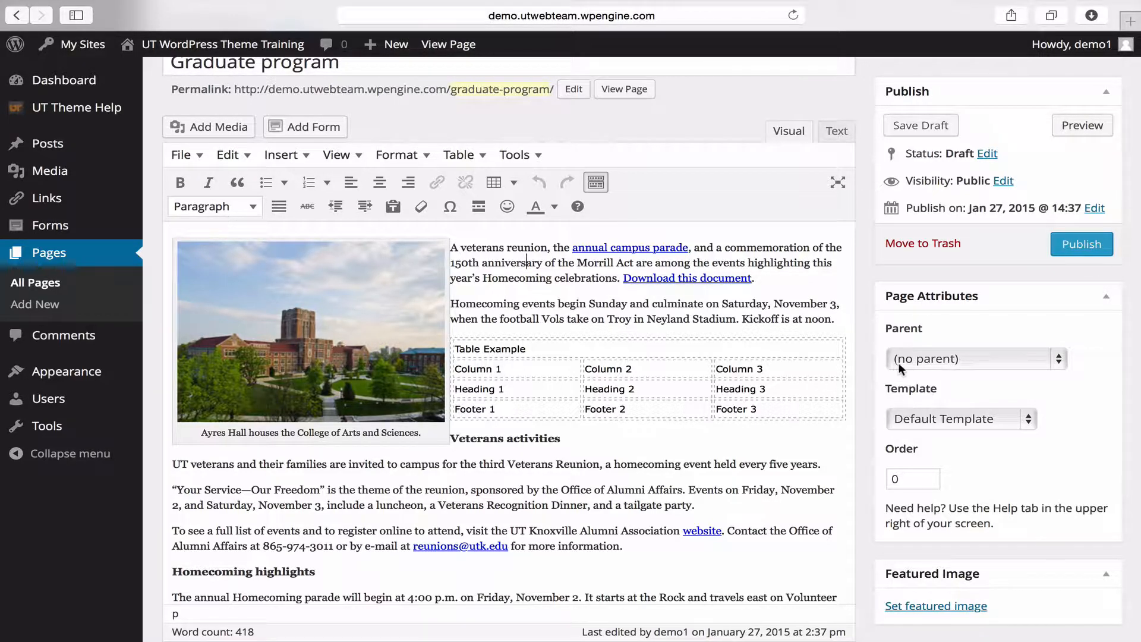
scroll(852, 218, up, 2)
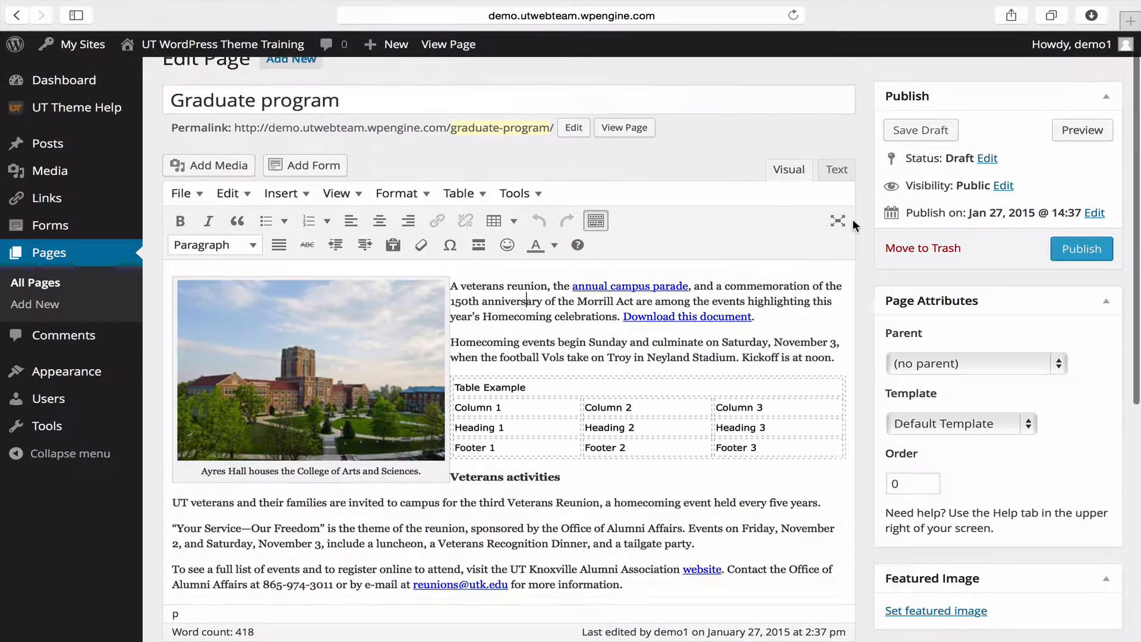
scroll(852, 218, down, 3)
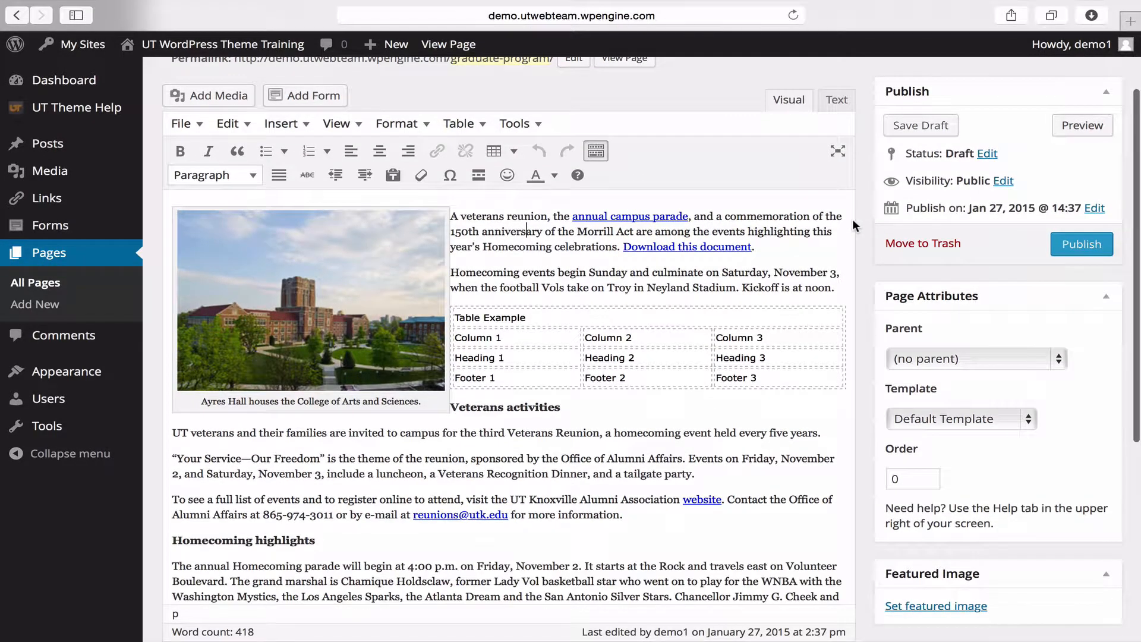
click(949, 354)
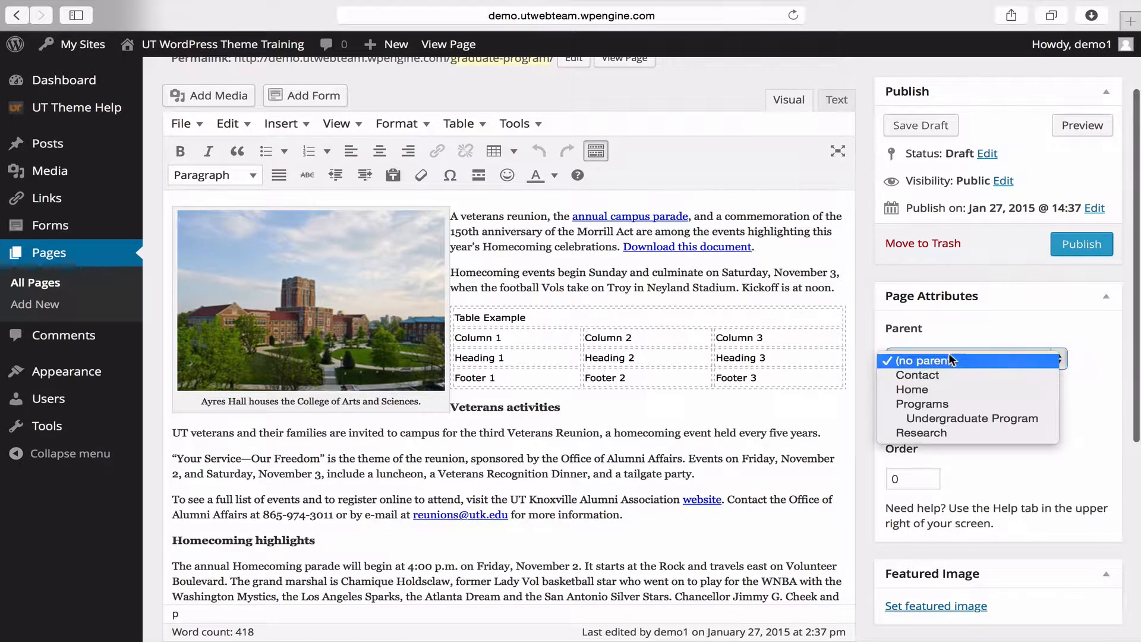
click(1027, 404)
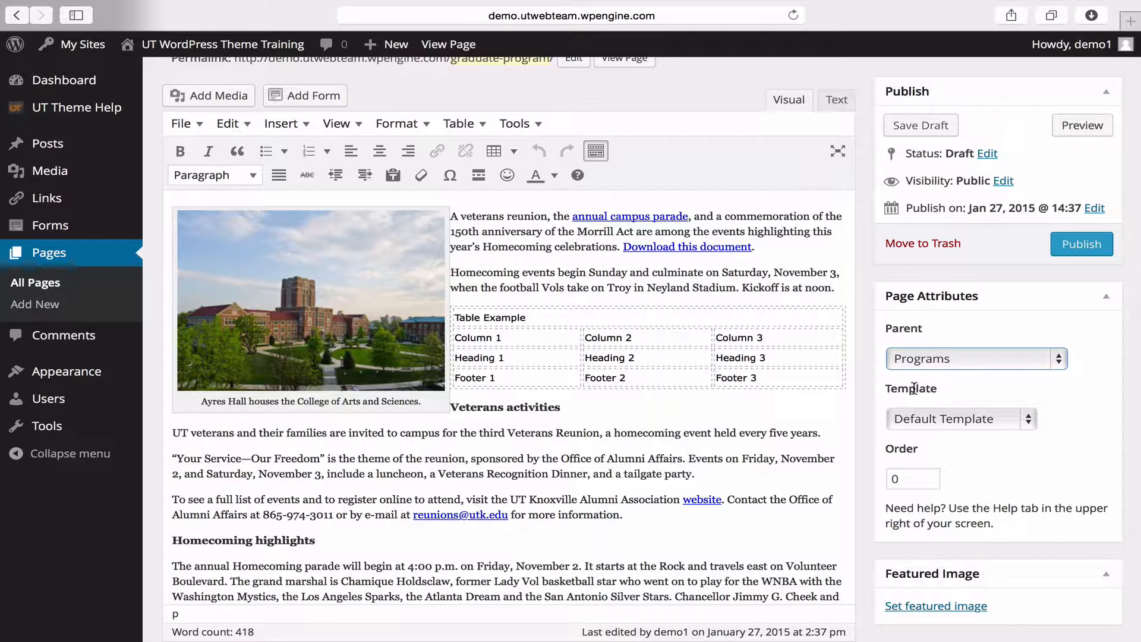
click(997, 417)
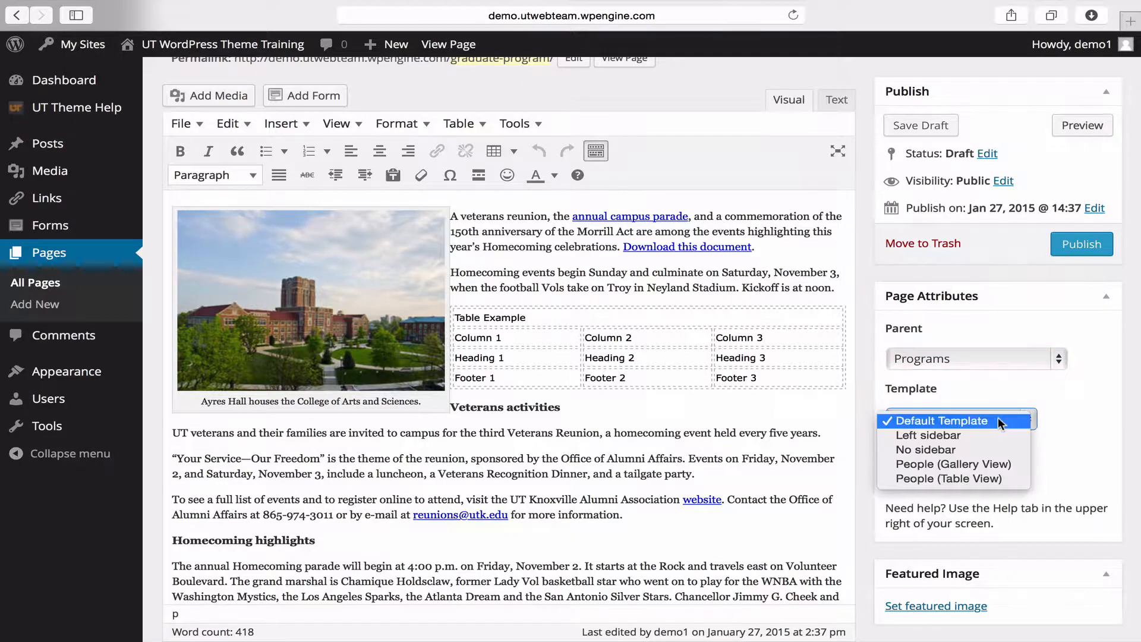
click(973, 449)
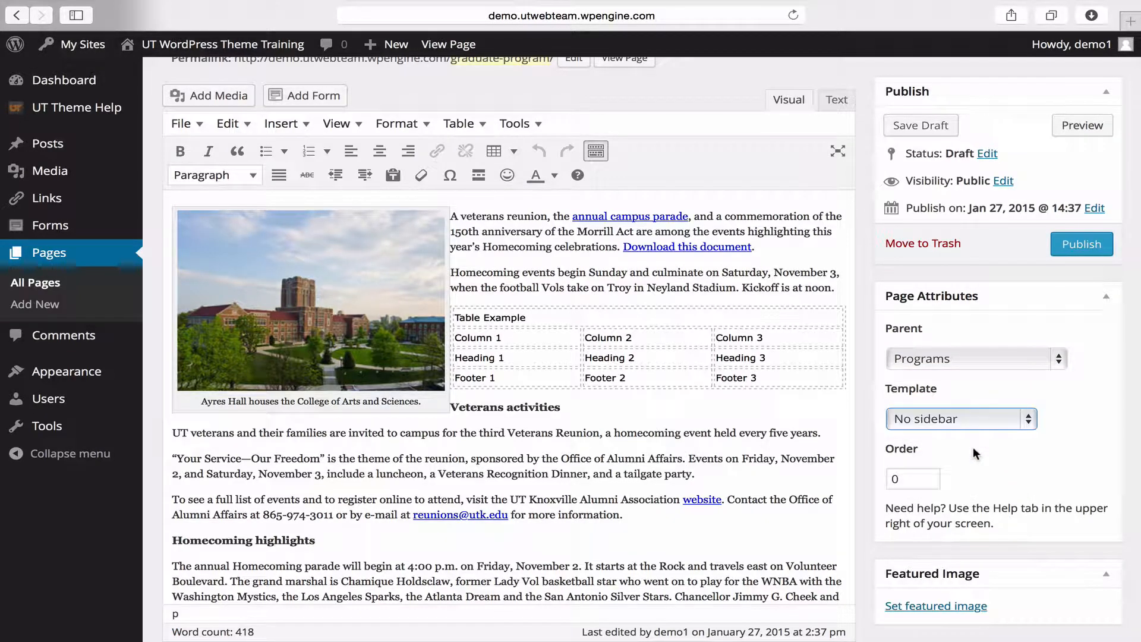
Set the Penguins picture from the media library as the page's featured image.
scroll(1069, 454, down, 3)
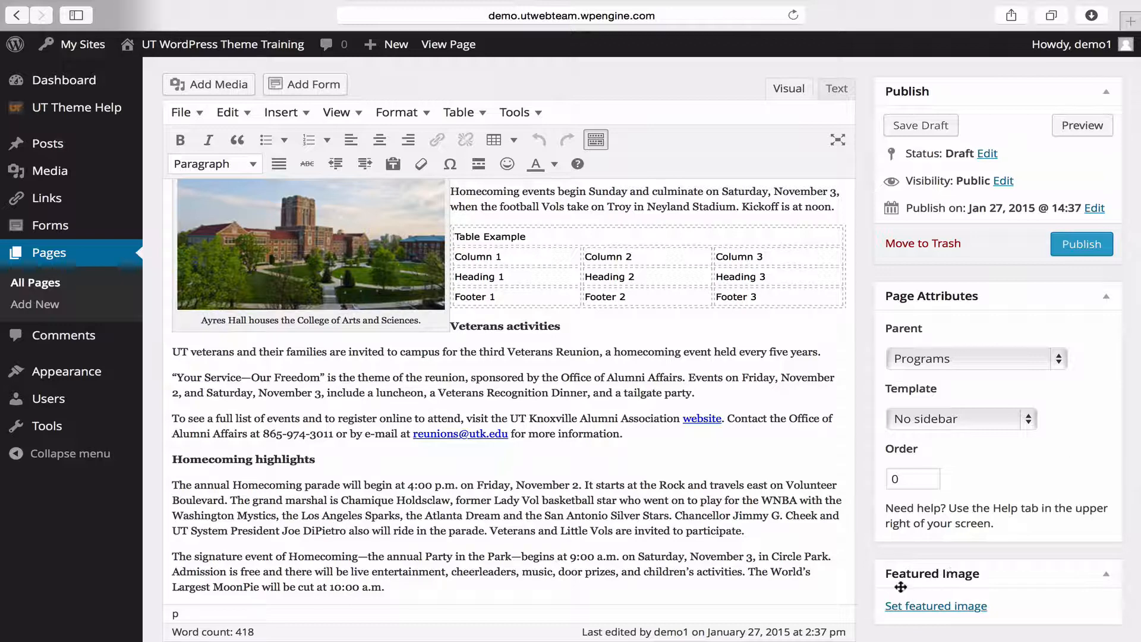
click(952, 607)
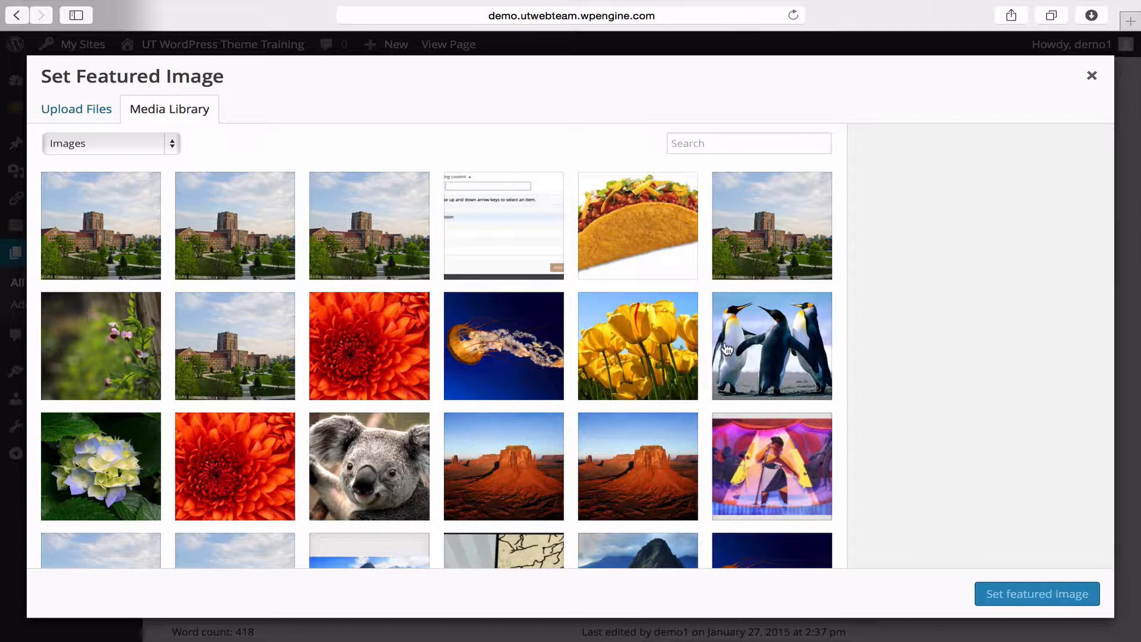
click(788, 349)
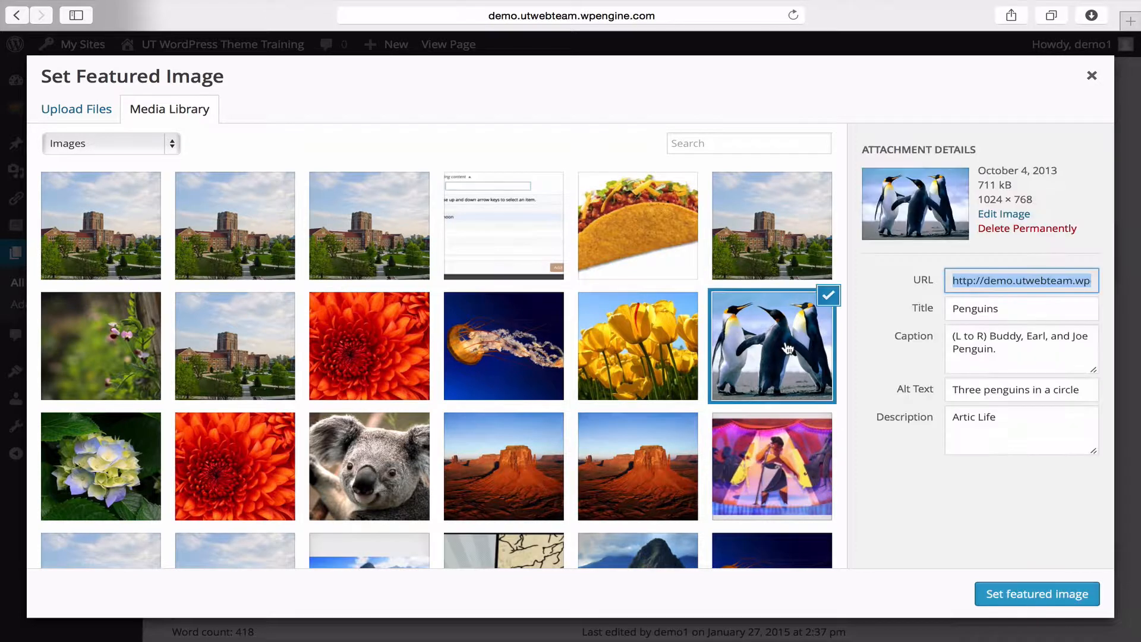
click(1073, 597)
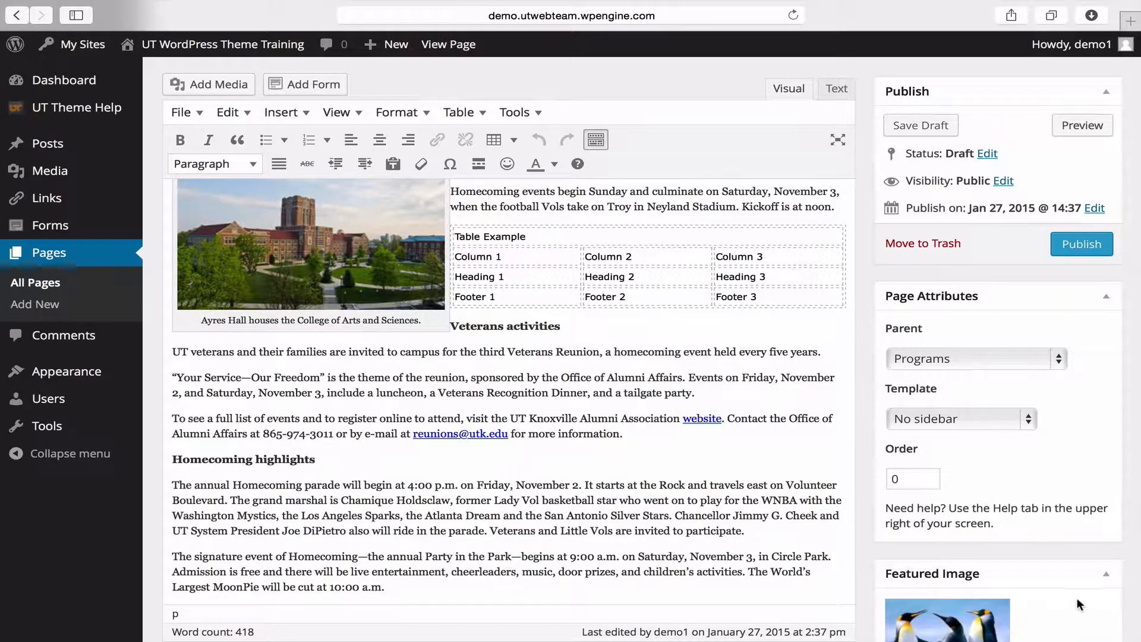
scroll(1010, 475, down, 3)
Try the Password protected and Private visibility options for the page, and cancel the visibility edit.
scroll(1082, 294, up, 8)
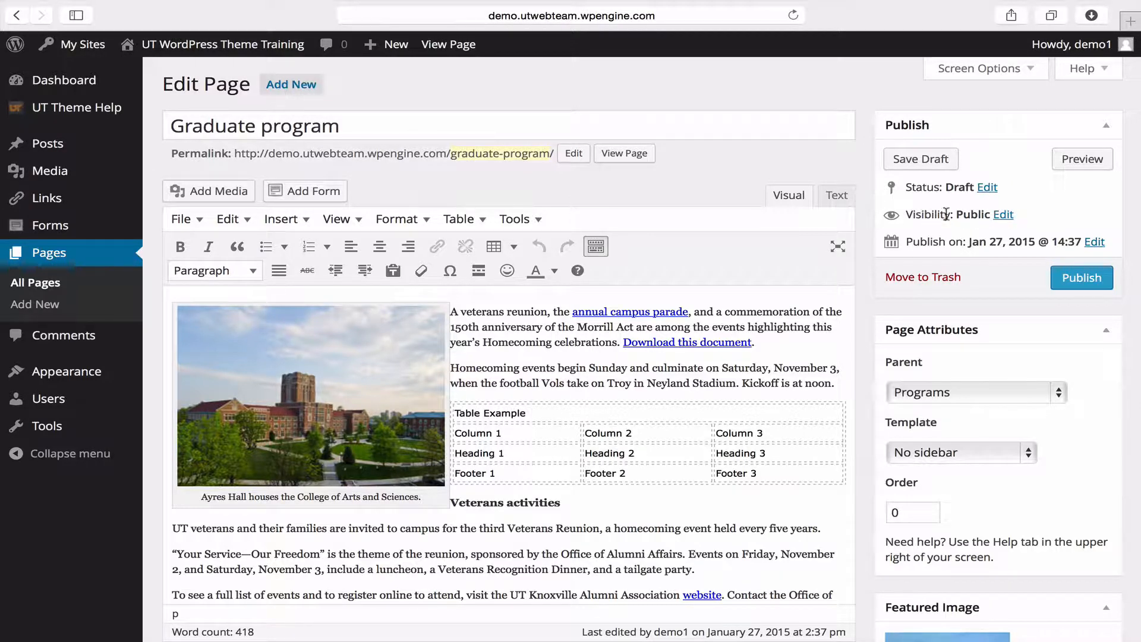
click(1001, 215)
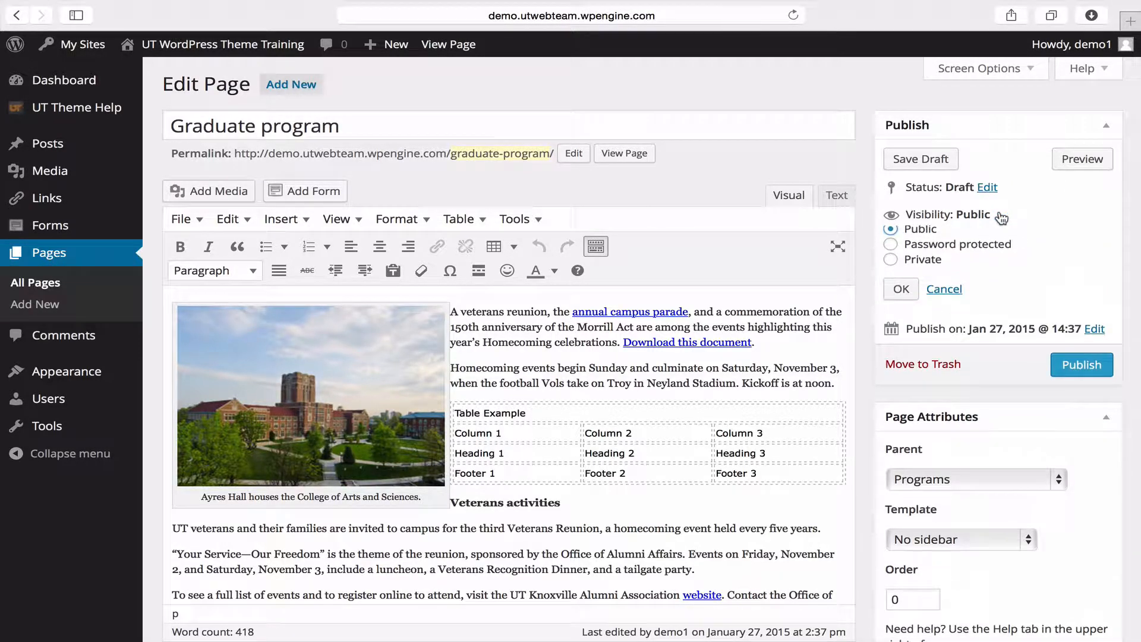
click(986, 254)
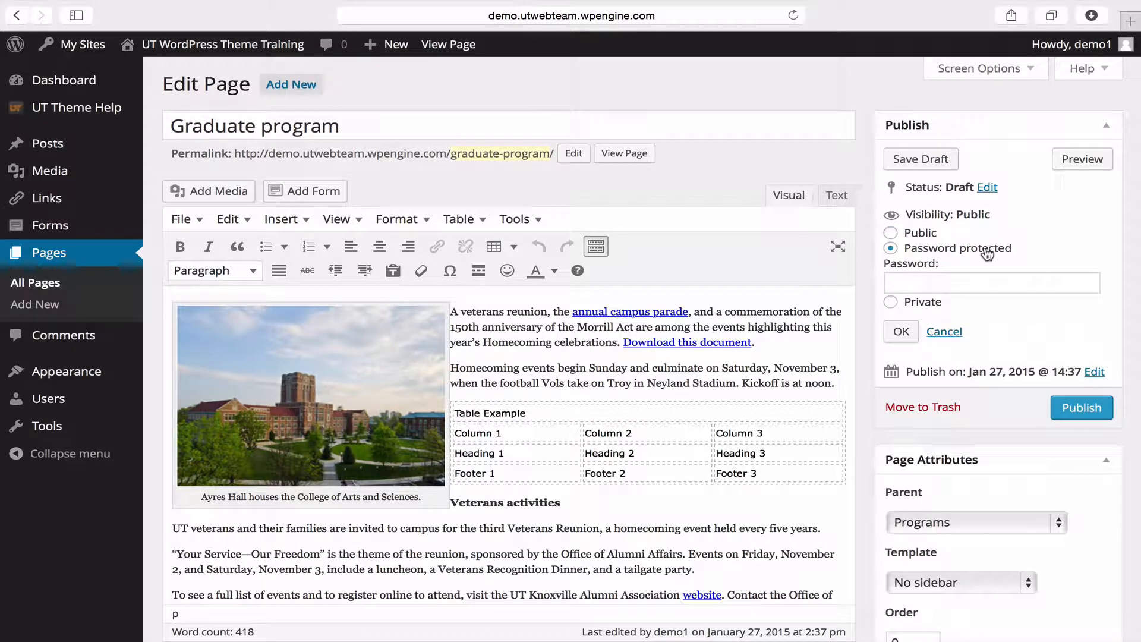
click(964, 277)
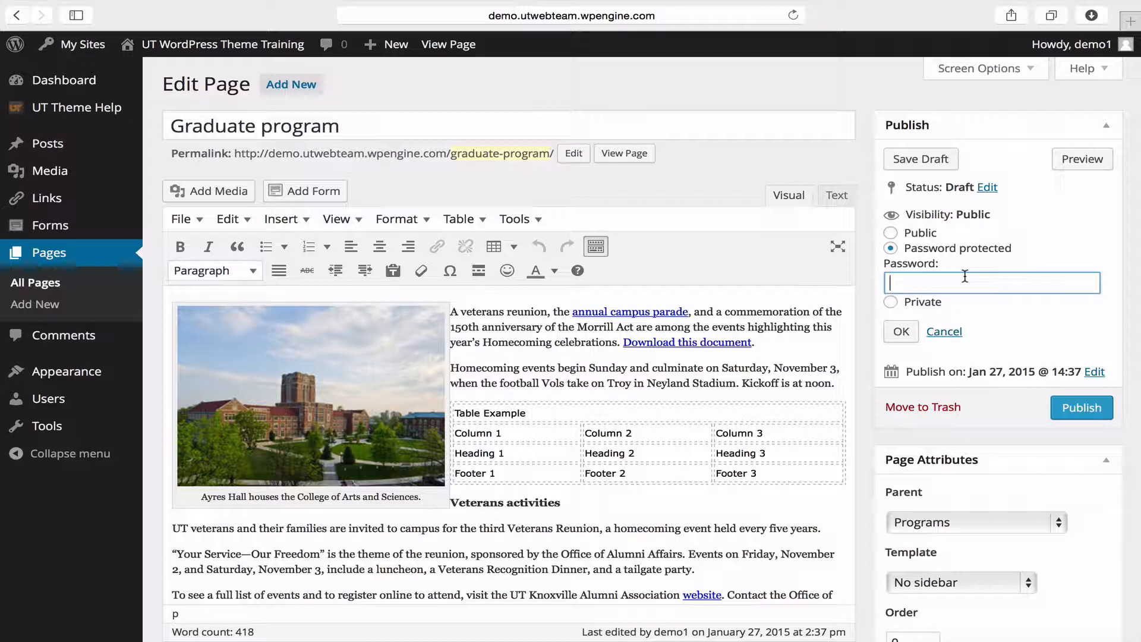
click(890, 302)
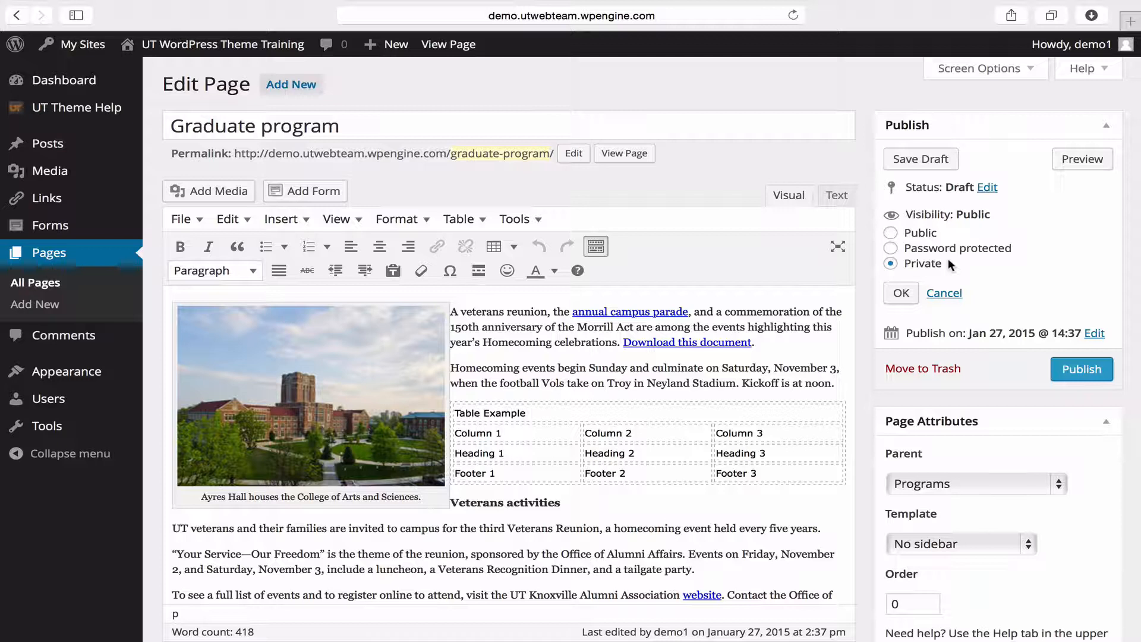
click(922, 237)
click(947, 291)
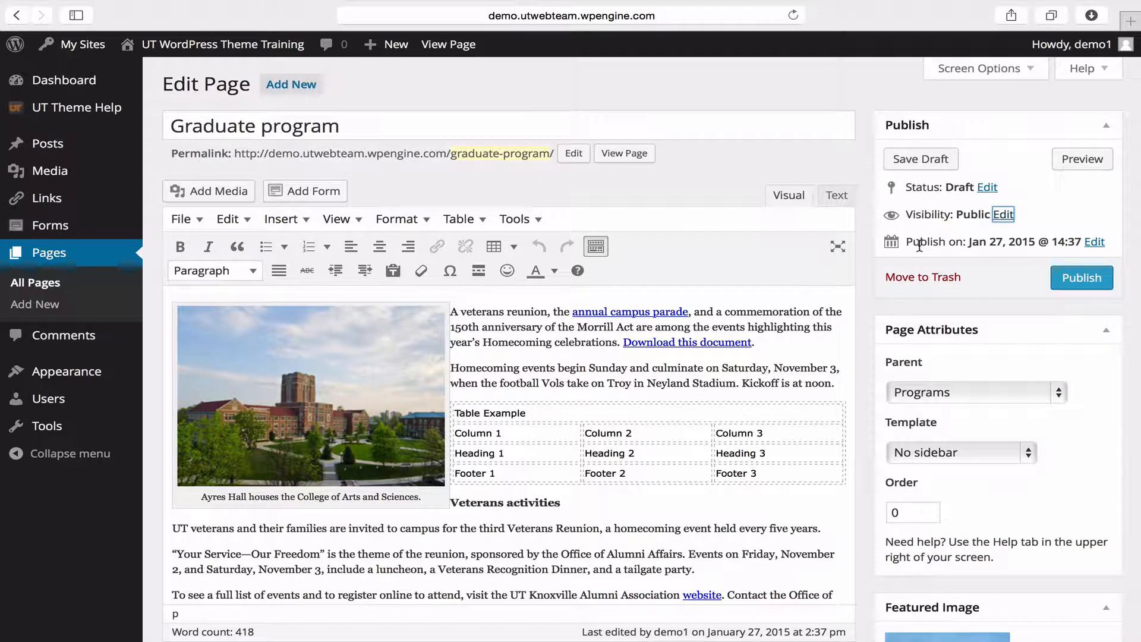
Try changing the publish month to May and back to January, and cancel the date edit.
click(1098, 243)
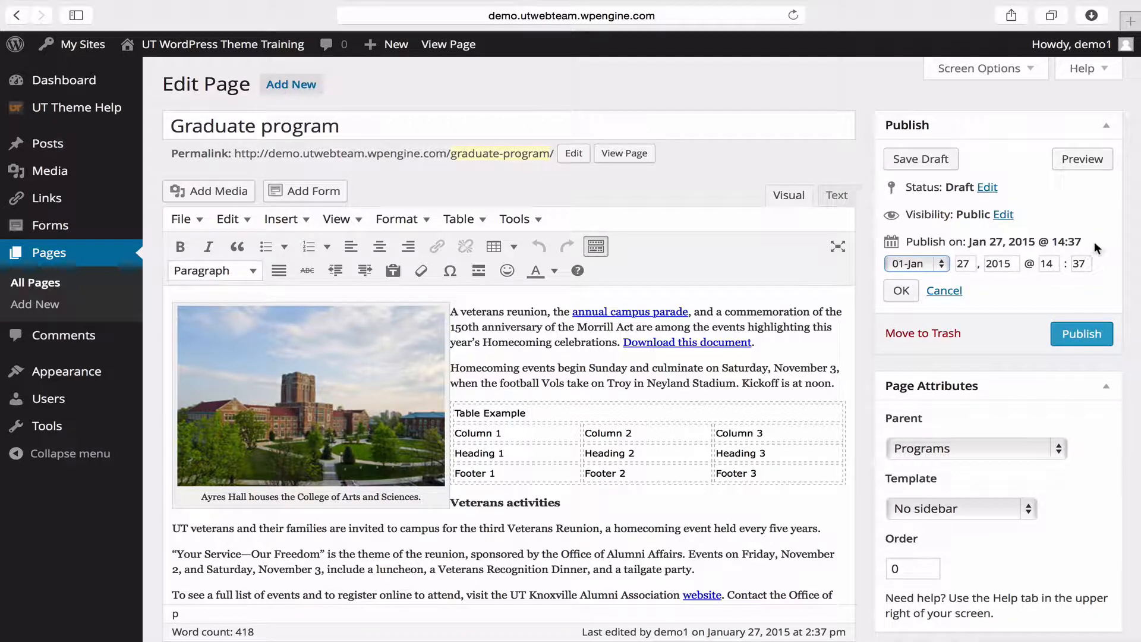
click(938, 270)
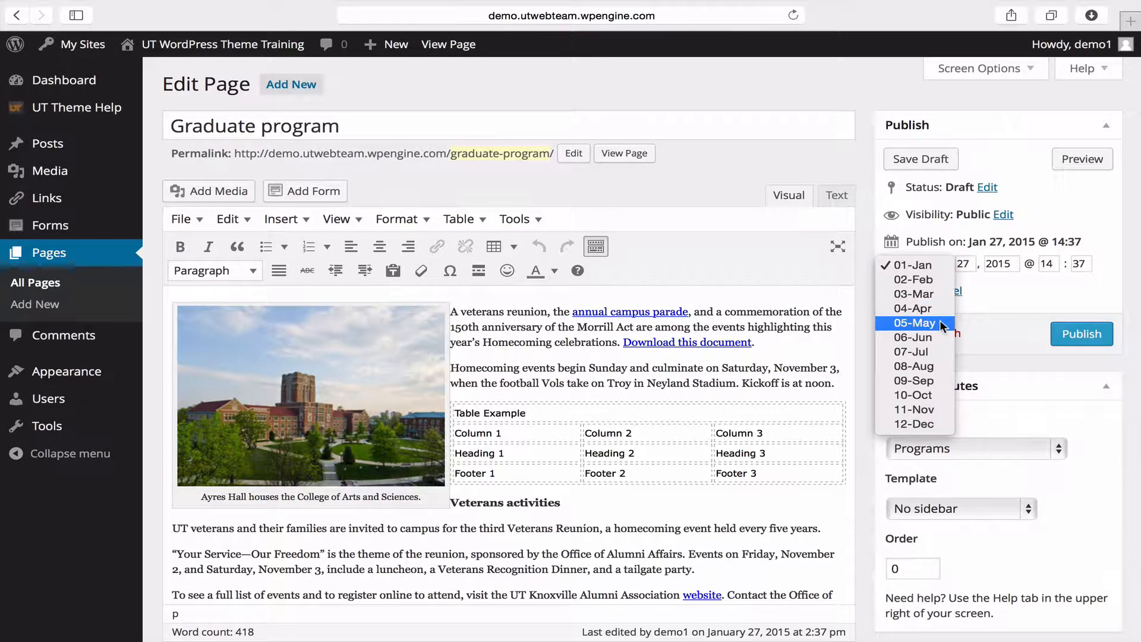
click(941, 324)
click(941, 269)
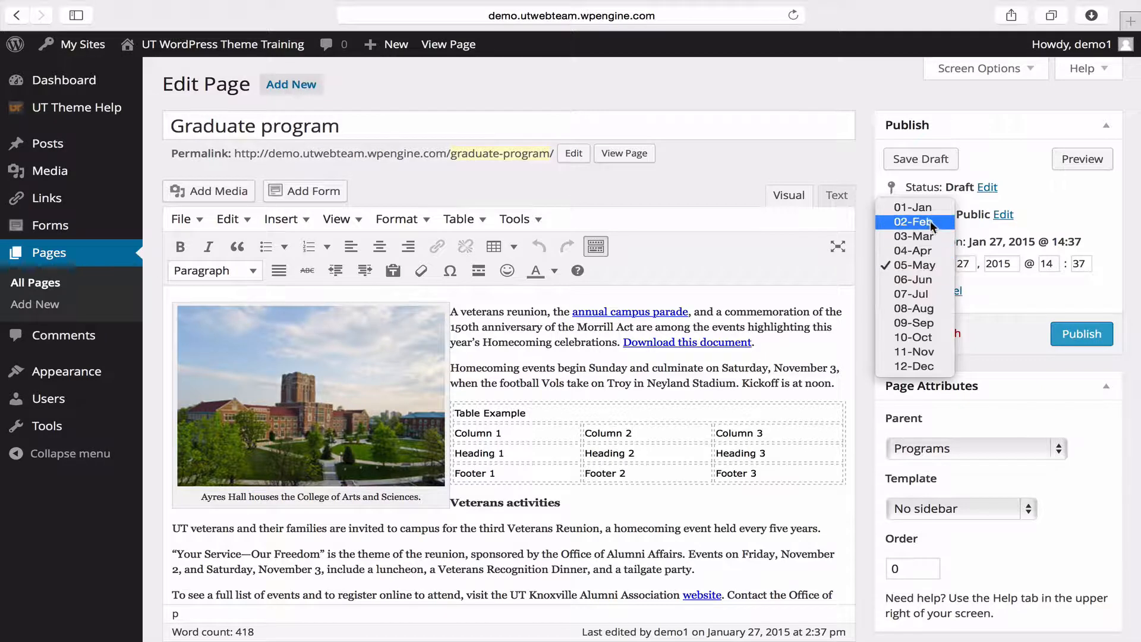
click(930, 214)
key(Tab)
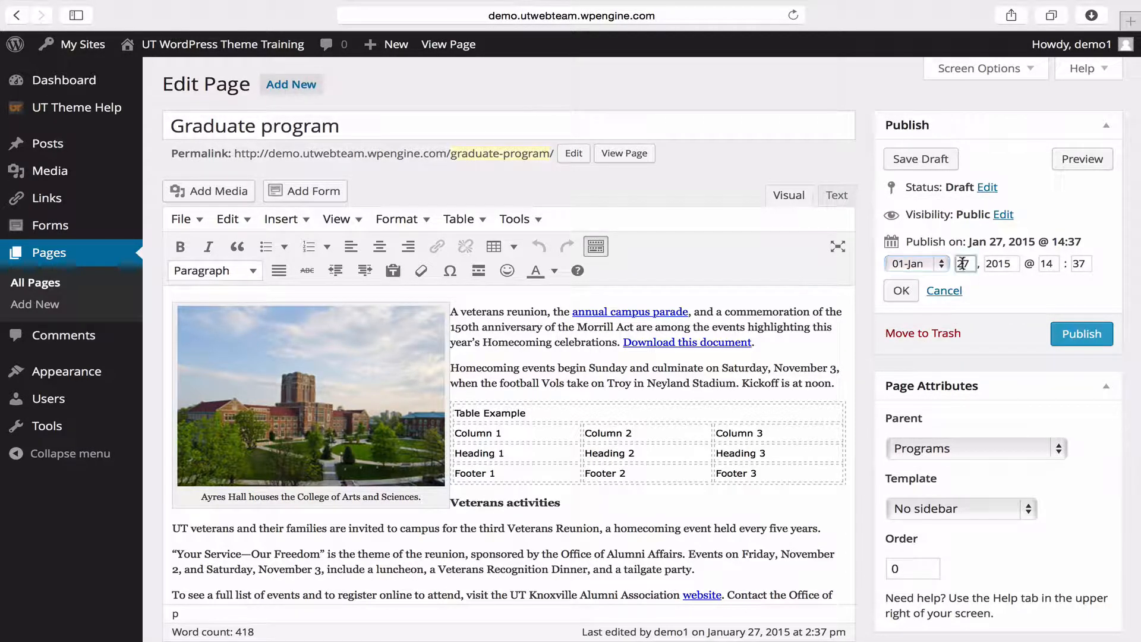
text(7)
key(Left)
text(2)
click(945, 291)
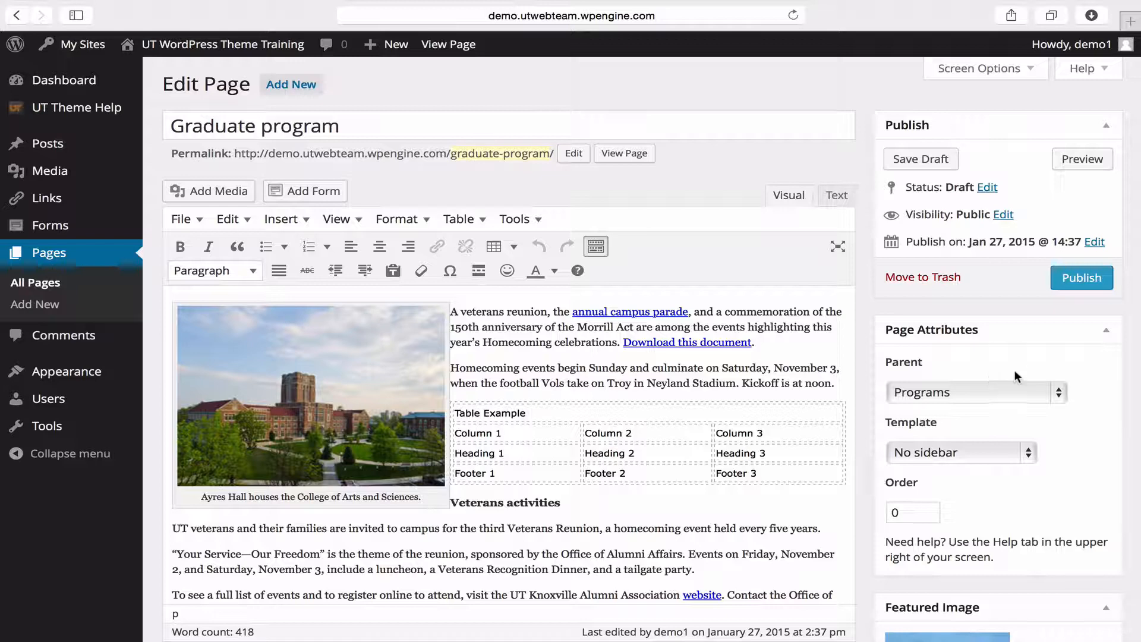
Publish the Graduate program page.
scroll(1101, 445, down, 3)
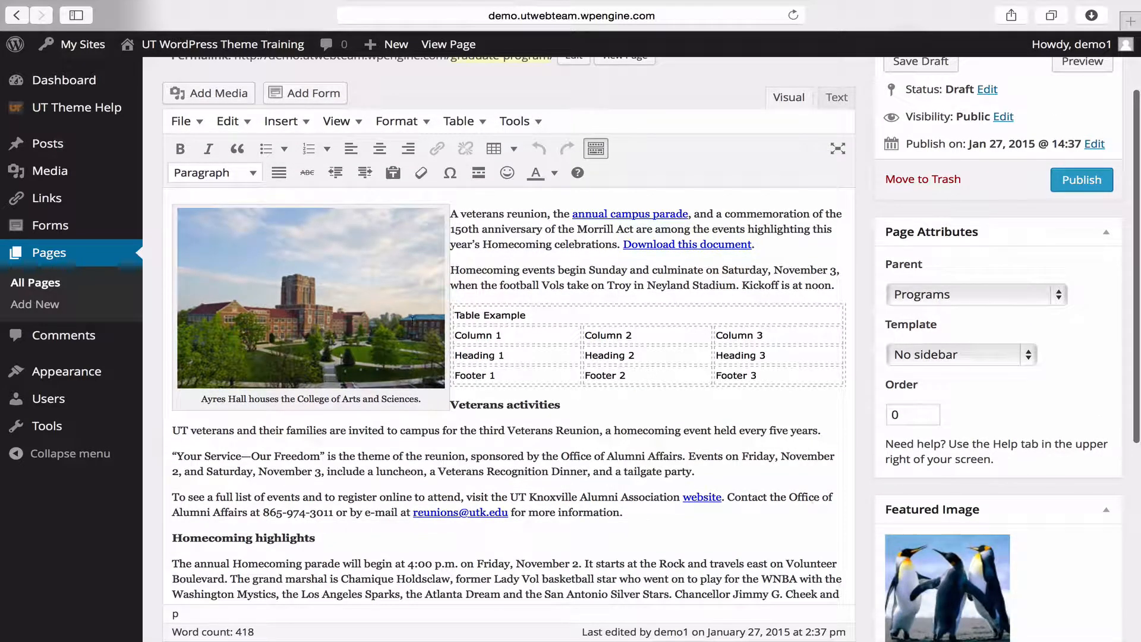
scroll(996, 226, up, 3)
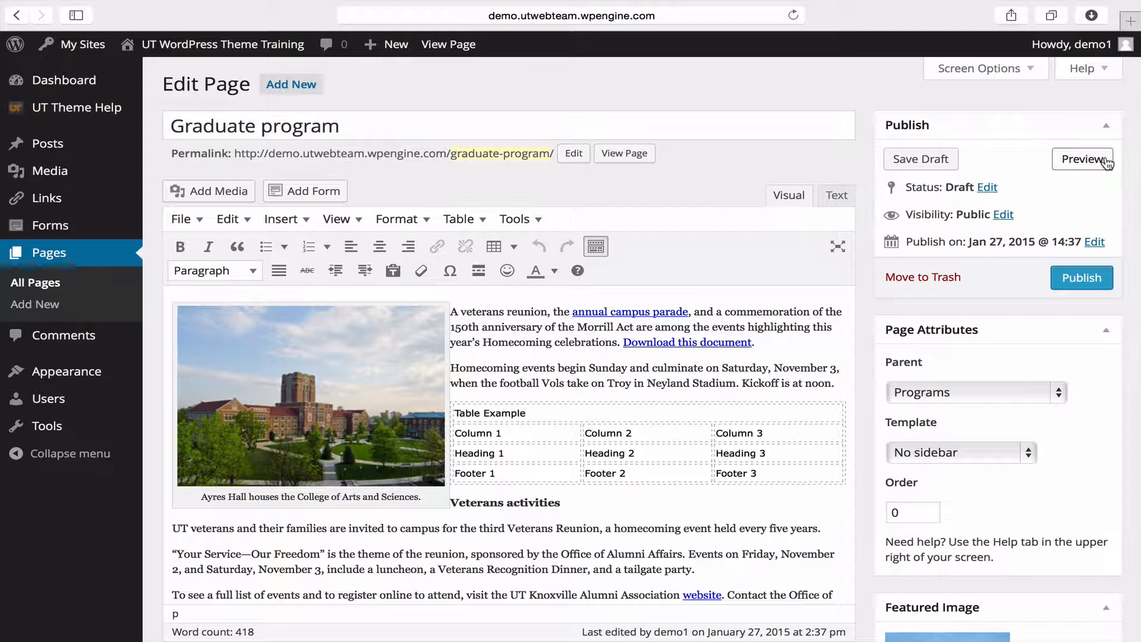
click(1090, 277)
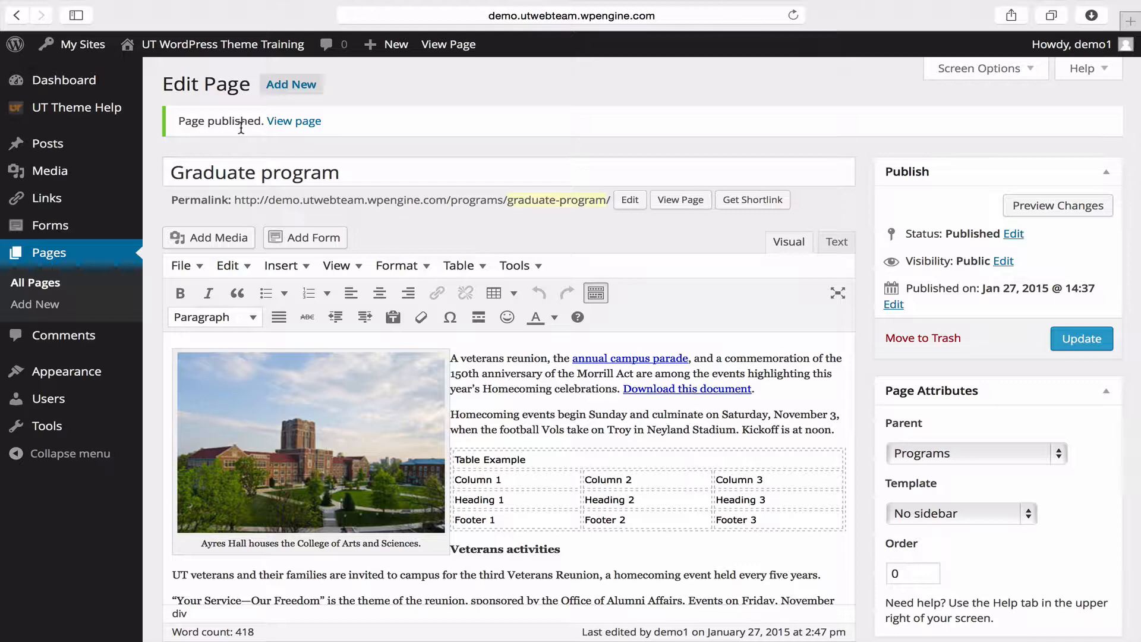
Open the published page and examine its banner image, full-width layout, photo caption, table and footer.
click(303, 121)
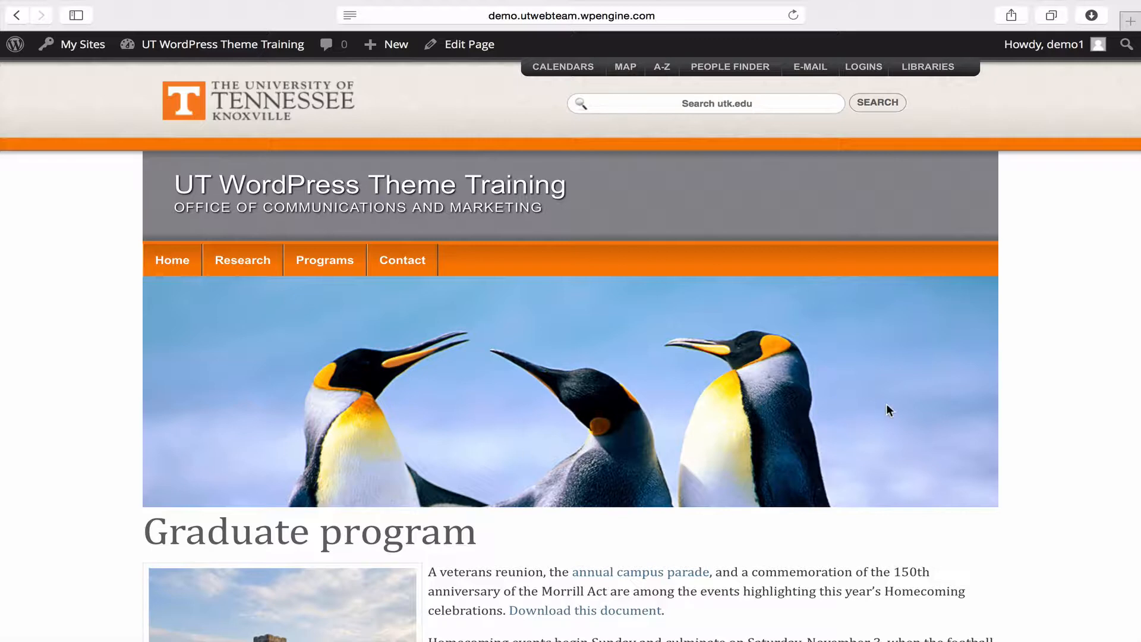
scroll(918, 511, down, 5)
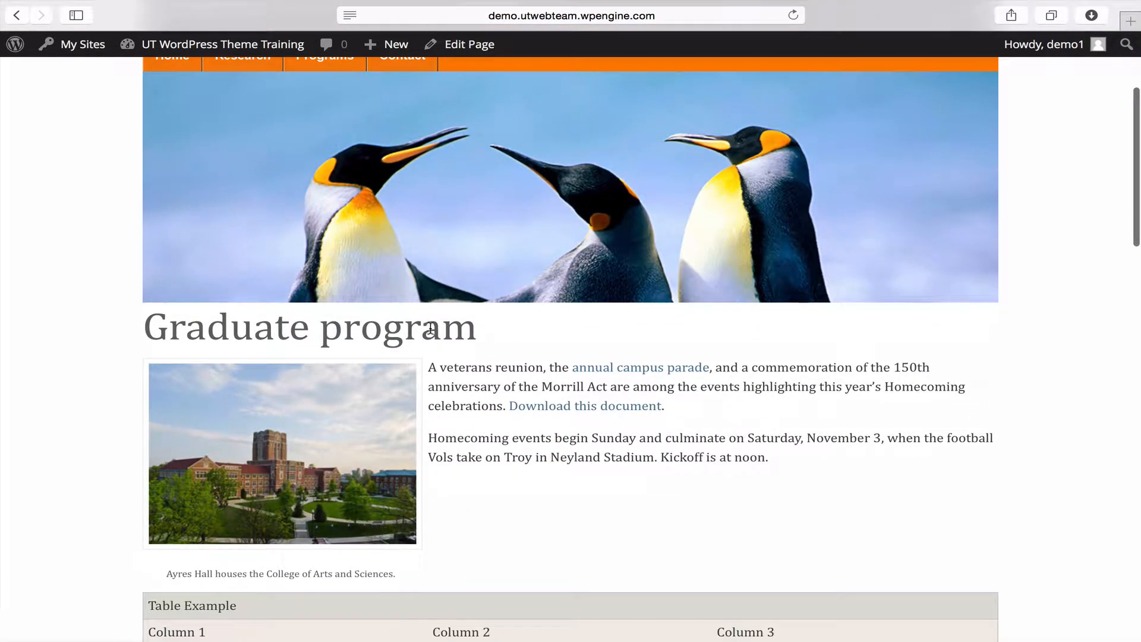
scroll(704, 315, down, 5)
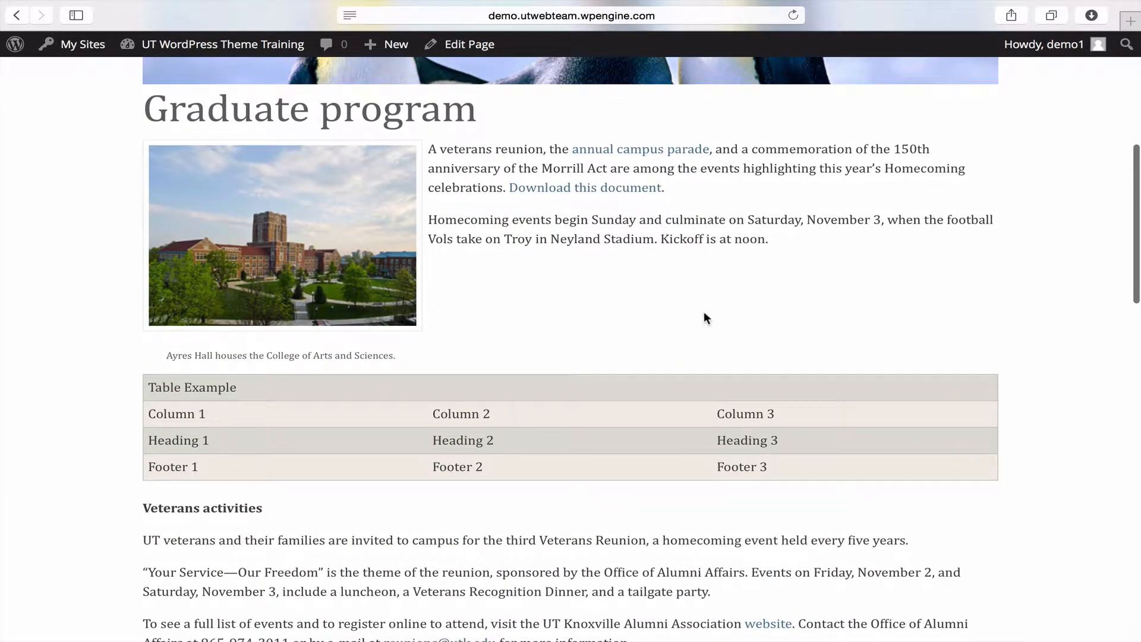
scroll(705, 318, down, 14)
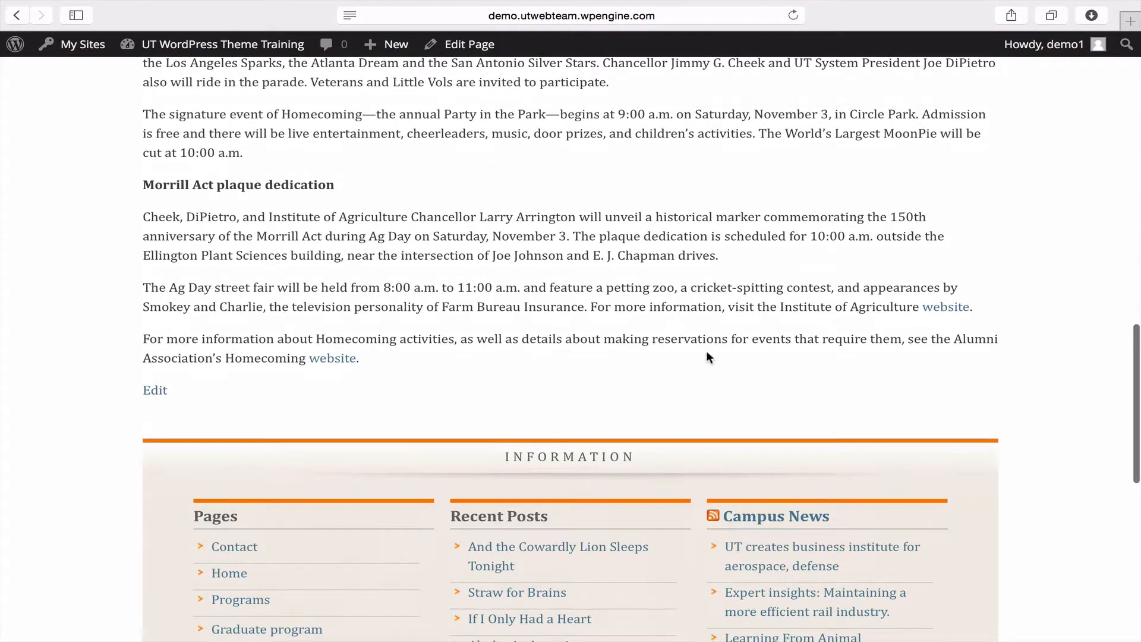
scroll(707, 355, up, 20)
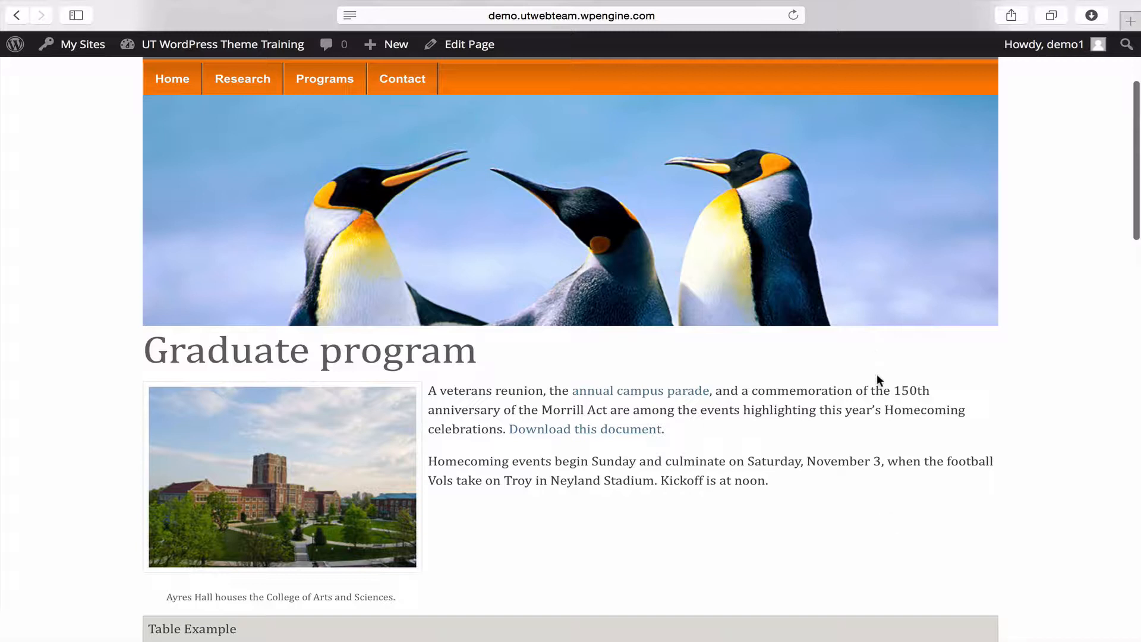
scroll(668, 571, down, 3)
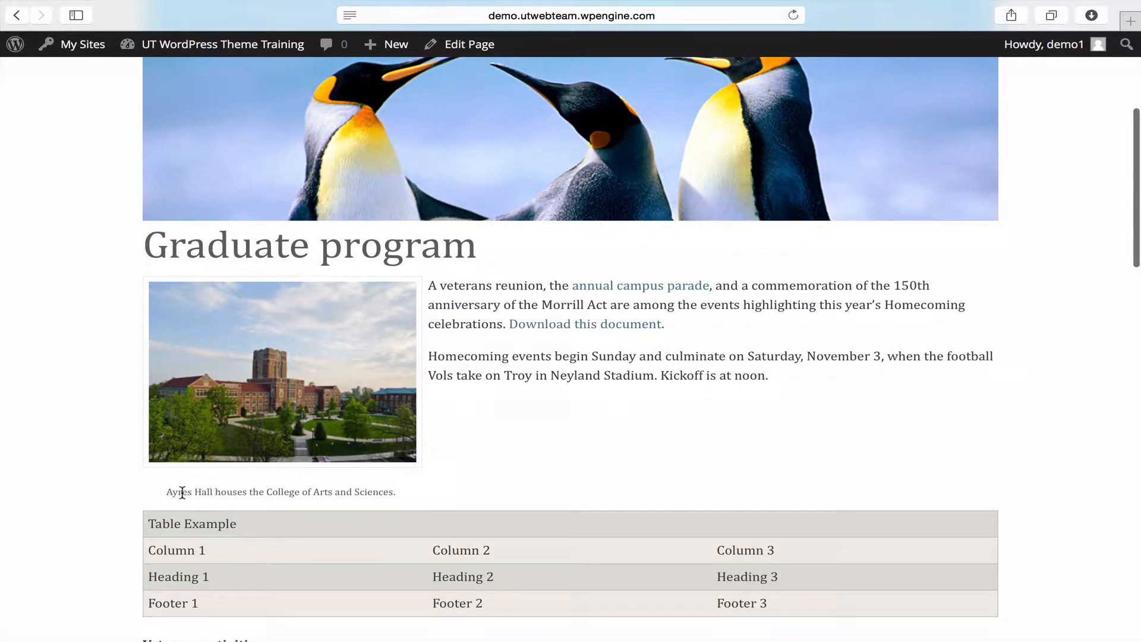
scroll(893, 452, down, 4)
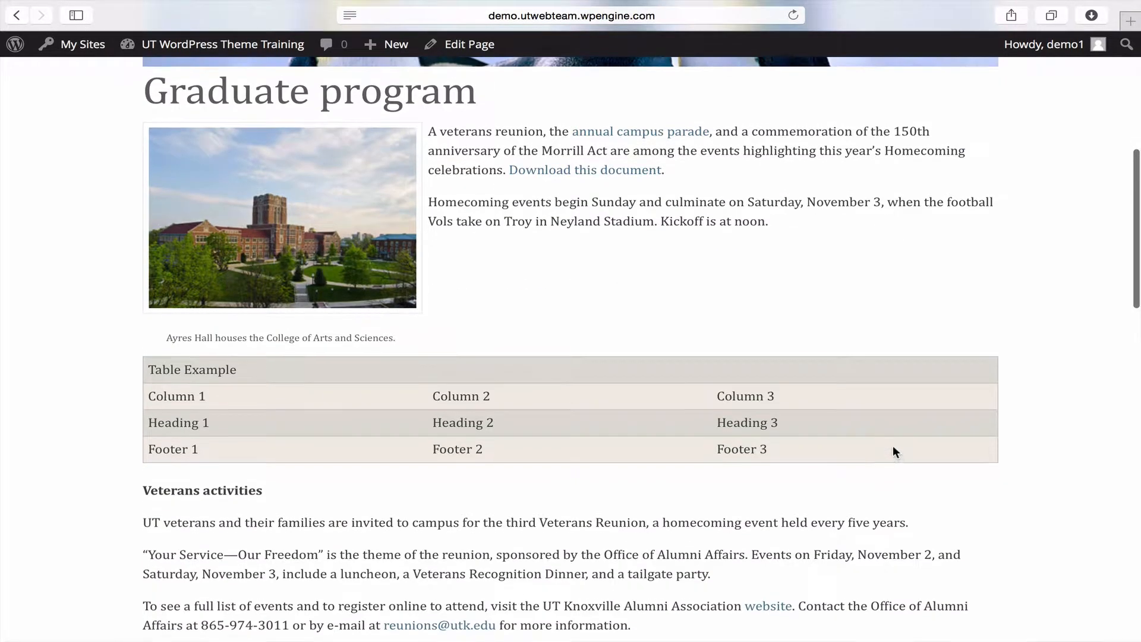
scroll(894, 451, up, 13)
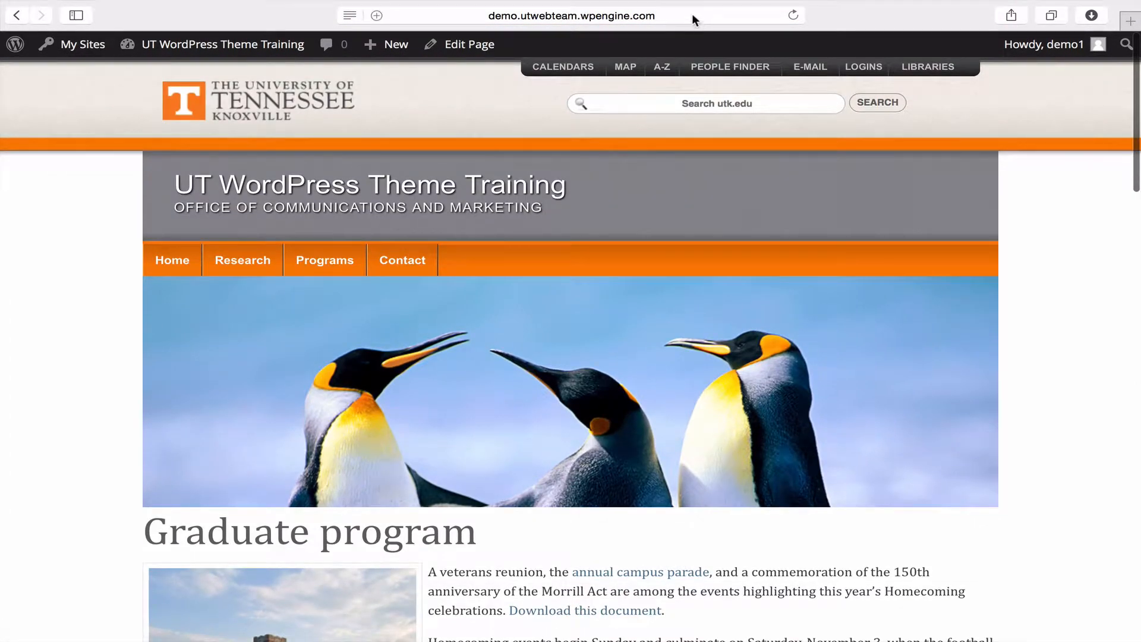
Inspect the published page's full web address, checking the parent page's part of the path.
click(692, 14)
double_click(553, 16)
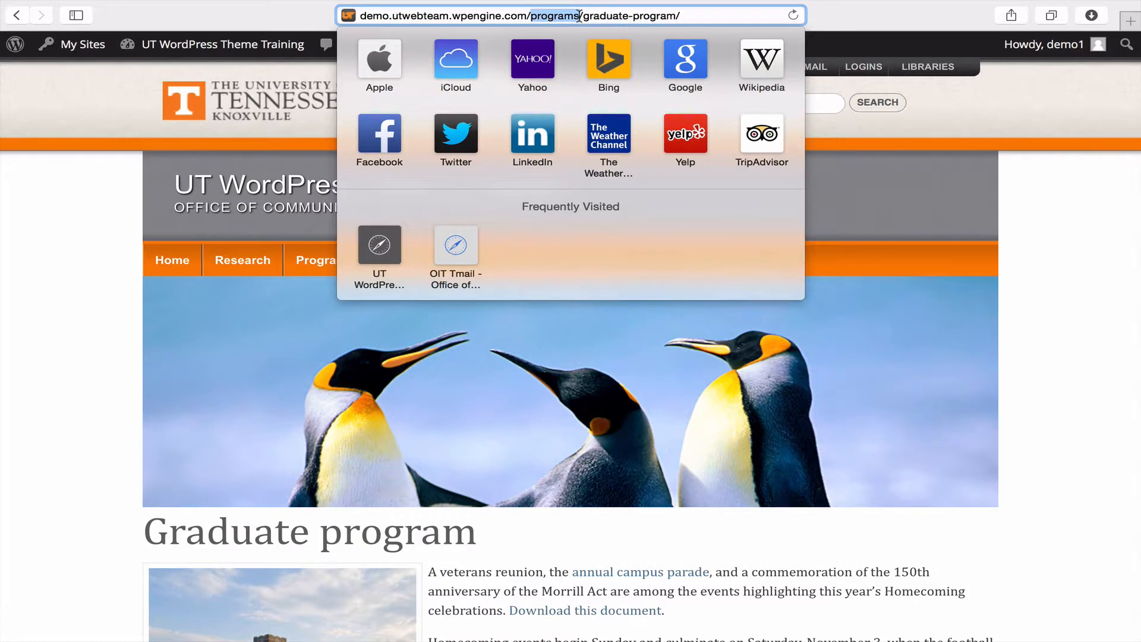
click(1057, 272)
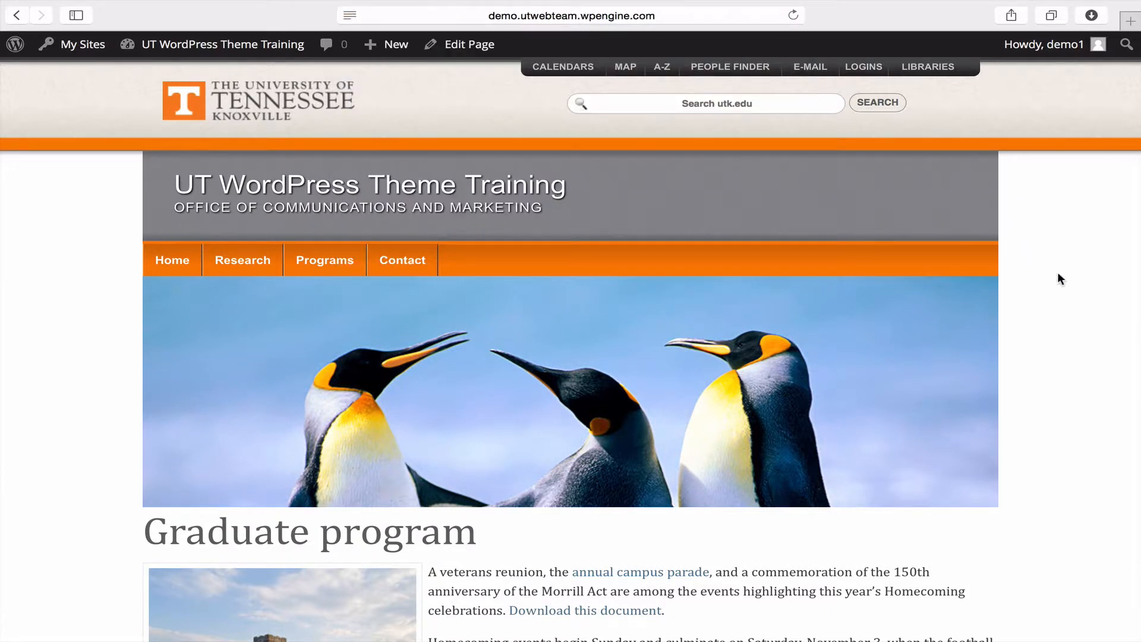